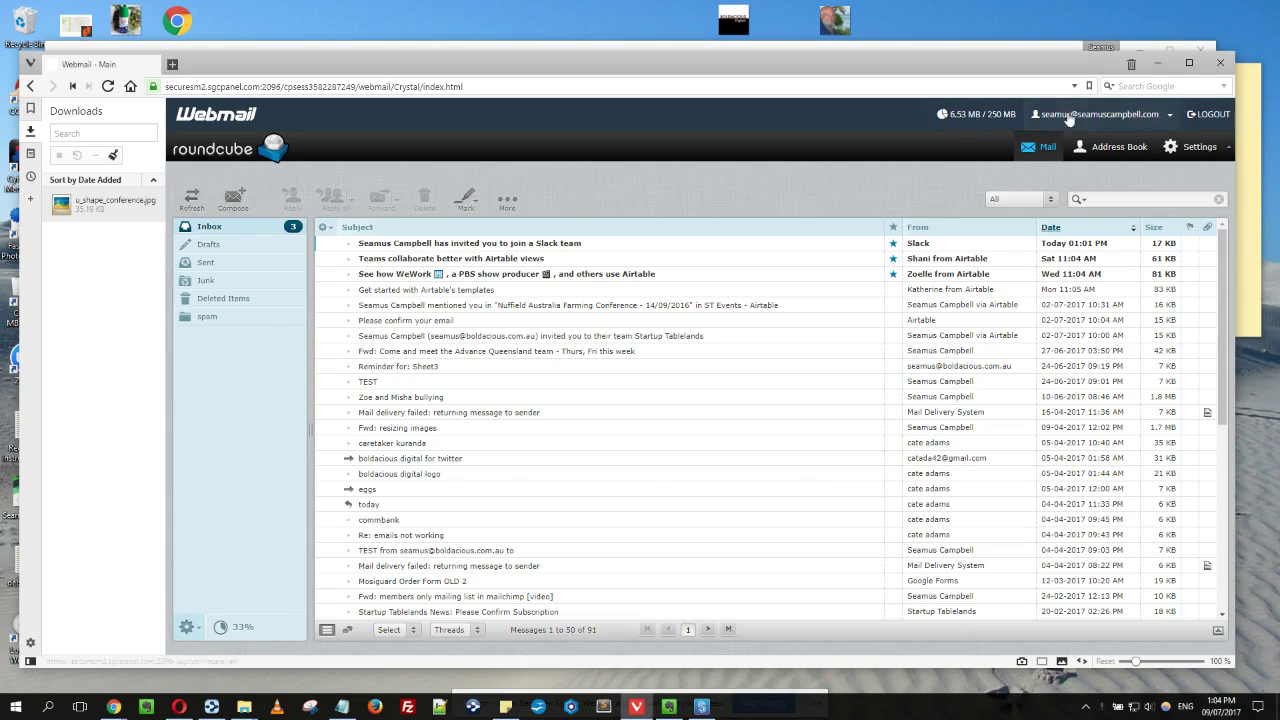
- Open the Slack team invitation email in the inbox and follow its invitation to join Boldacious
left_click(455, 248)
double_click(455, 247)
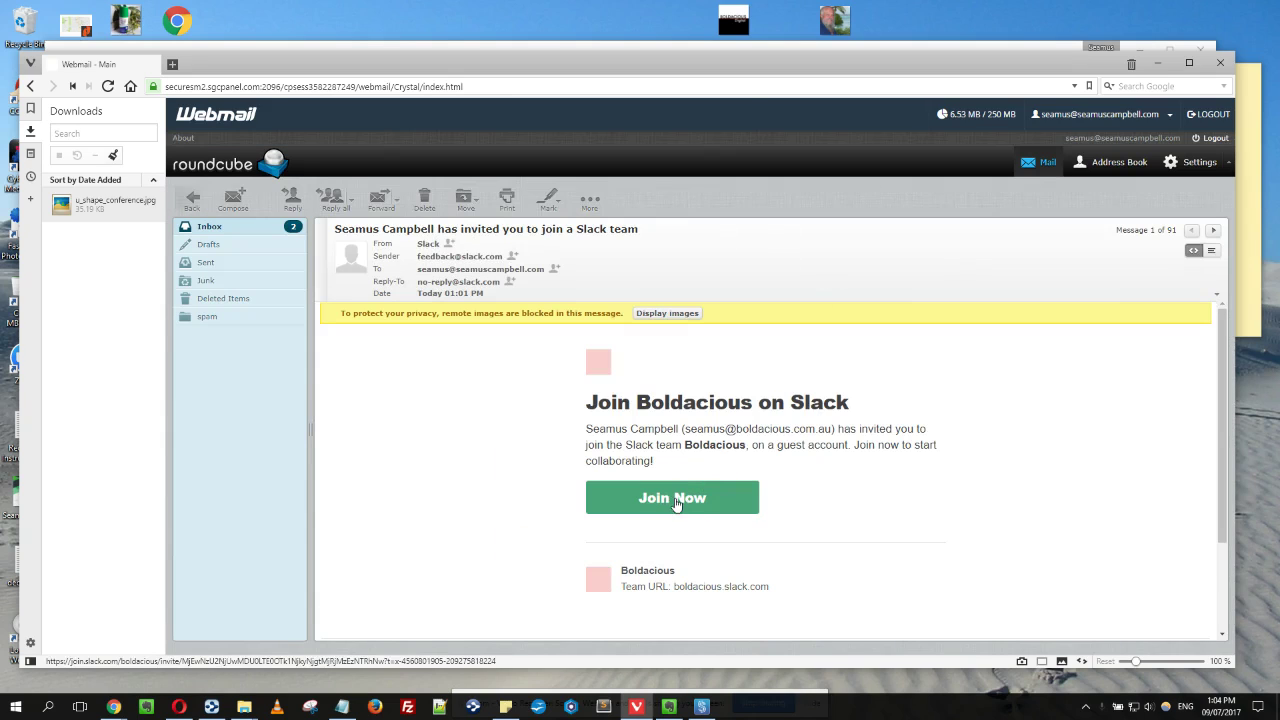
scroll(809, 382, "down", 2)
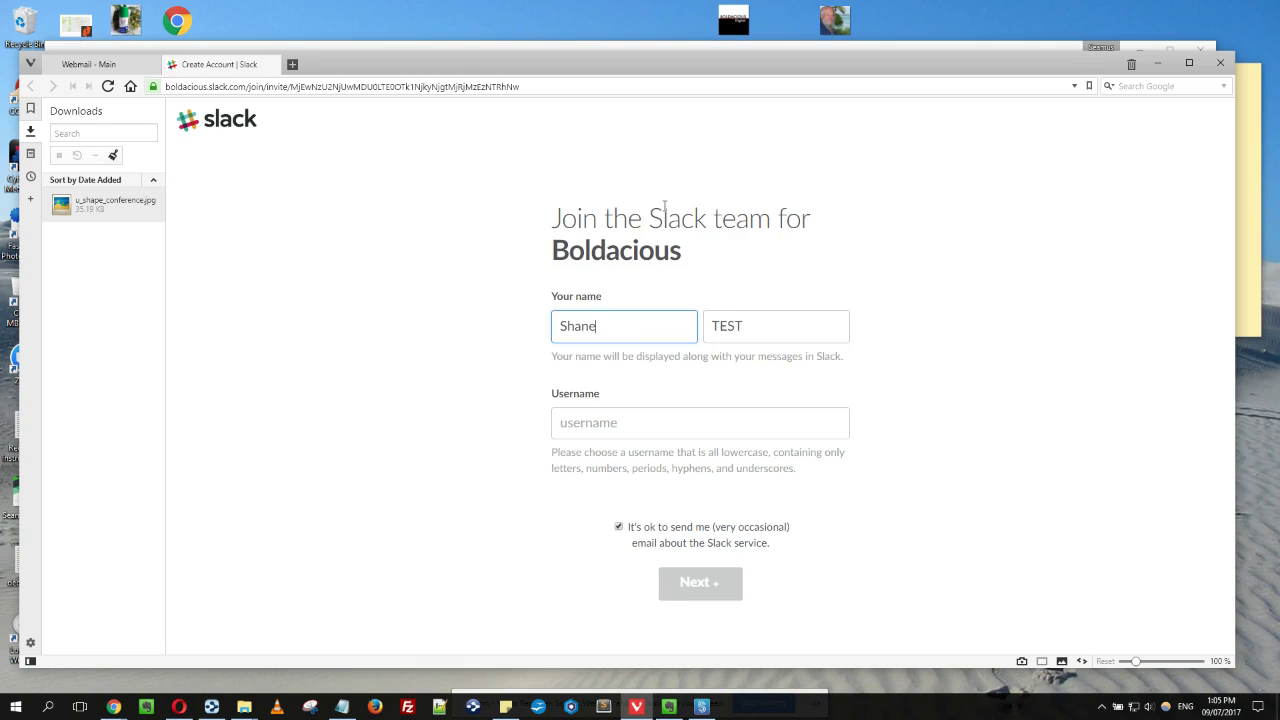
- Enter a lowercase username for the new Slack account and continue to the password page
left_click(648, 424)
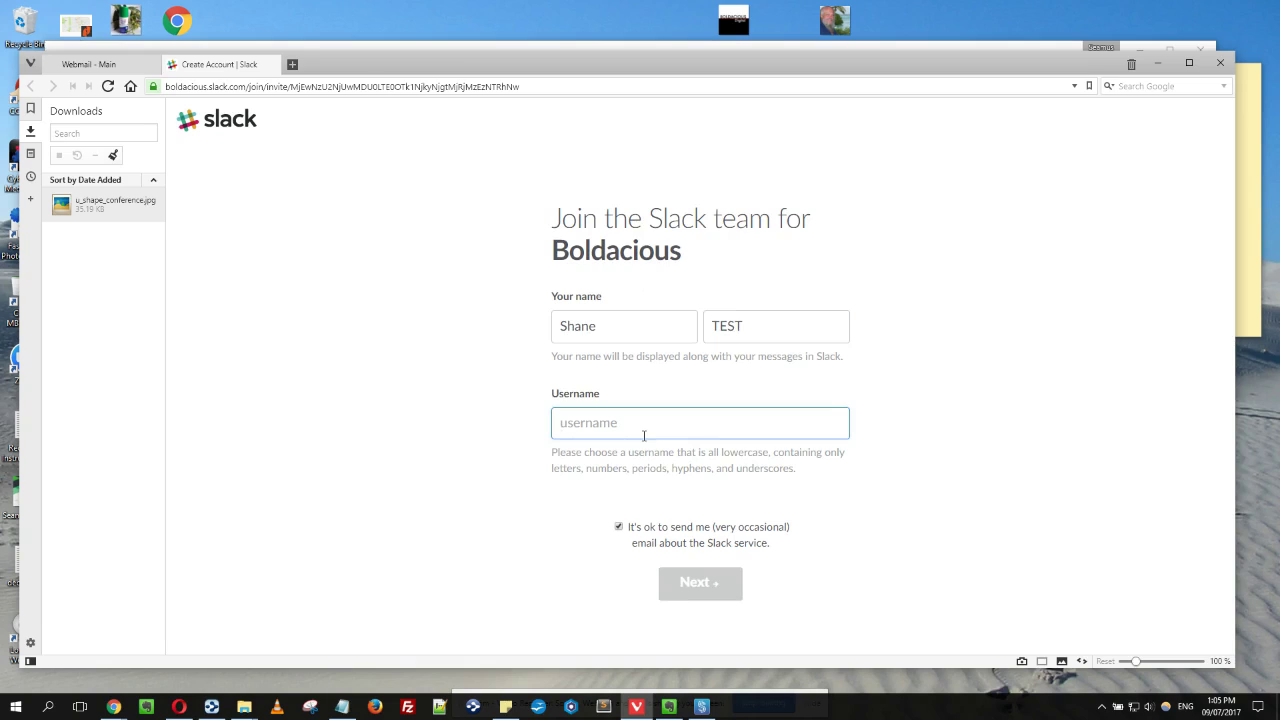
type("shanetest")
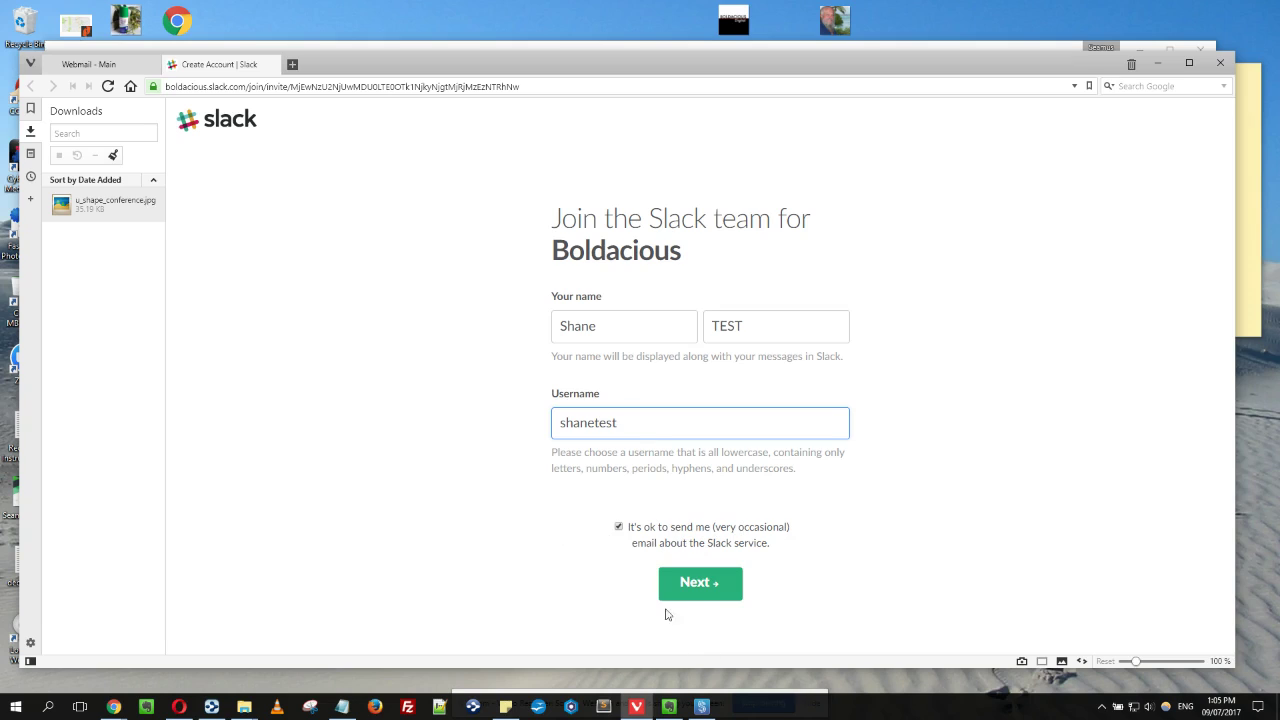
left_click(698, 589)
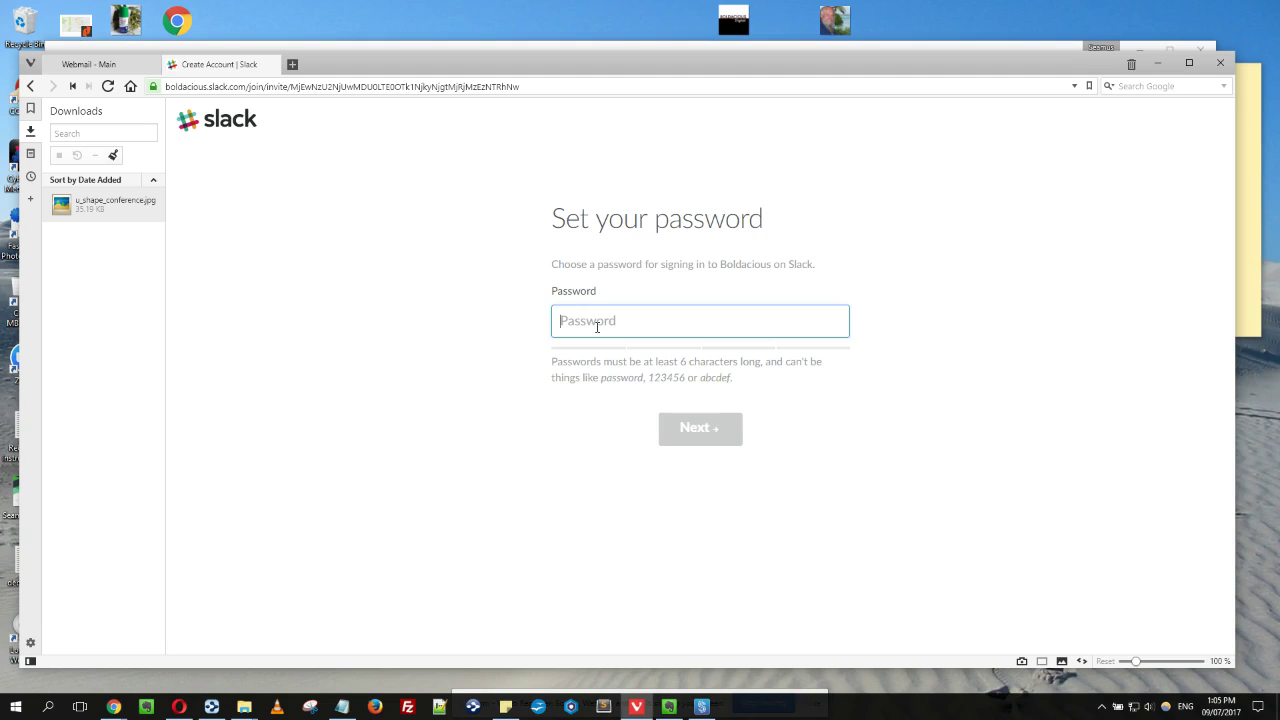
type("•")
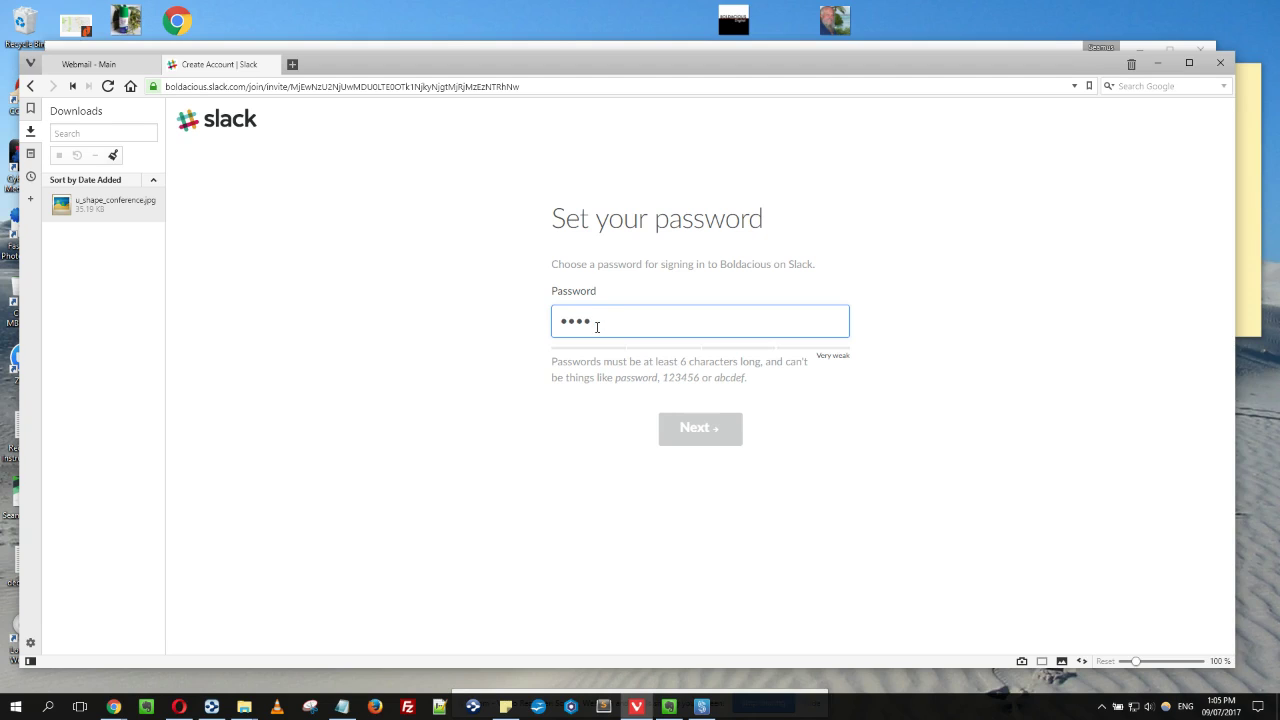
type("•••••")
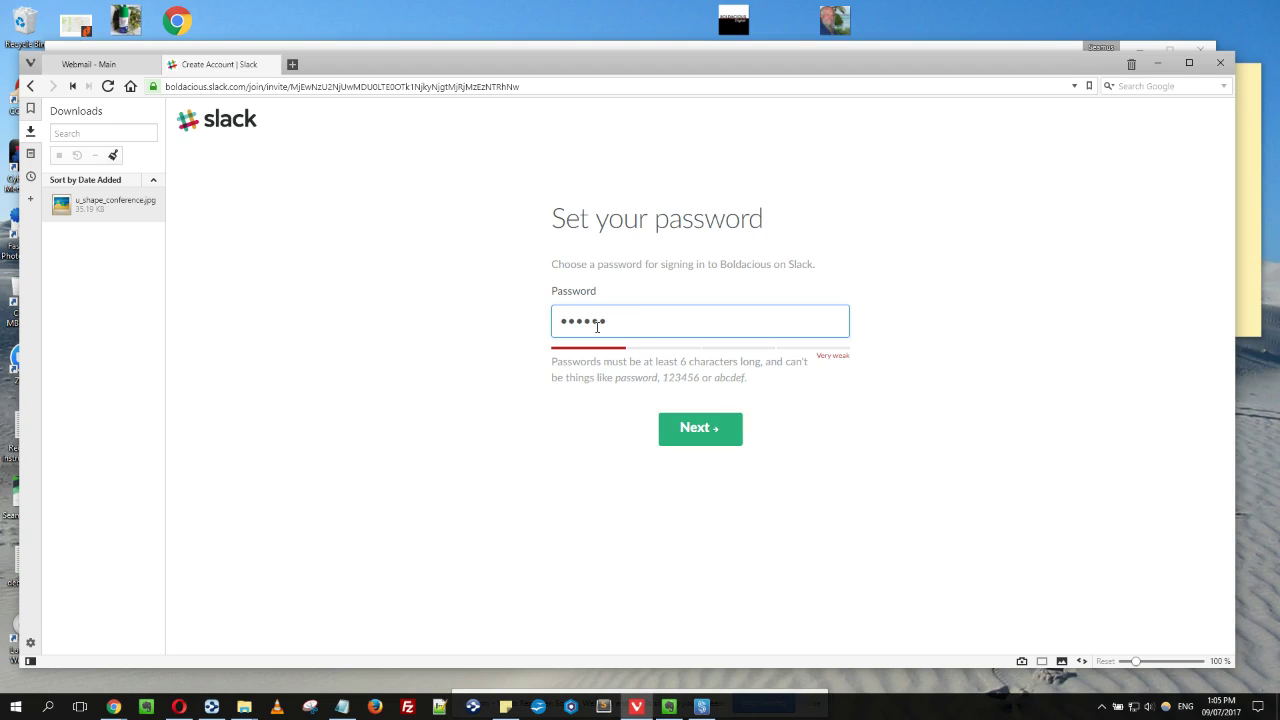
key("BackSpace")
key("BackSpace")
key("BackSpace")
key("BackSpace")
key("BackSpace")
key("BackSpace")
type("••")
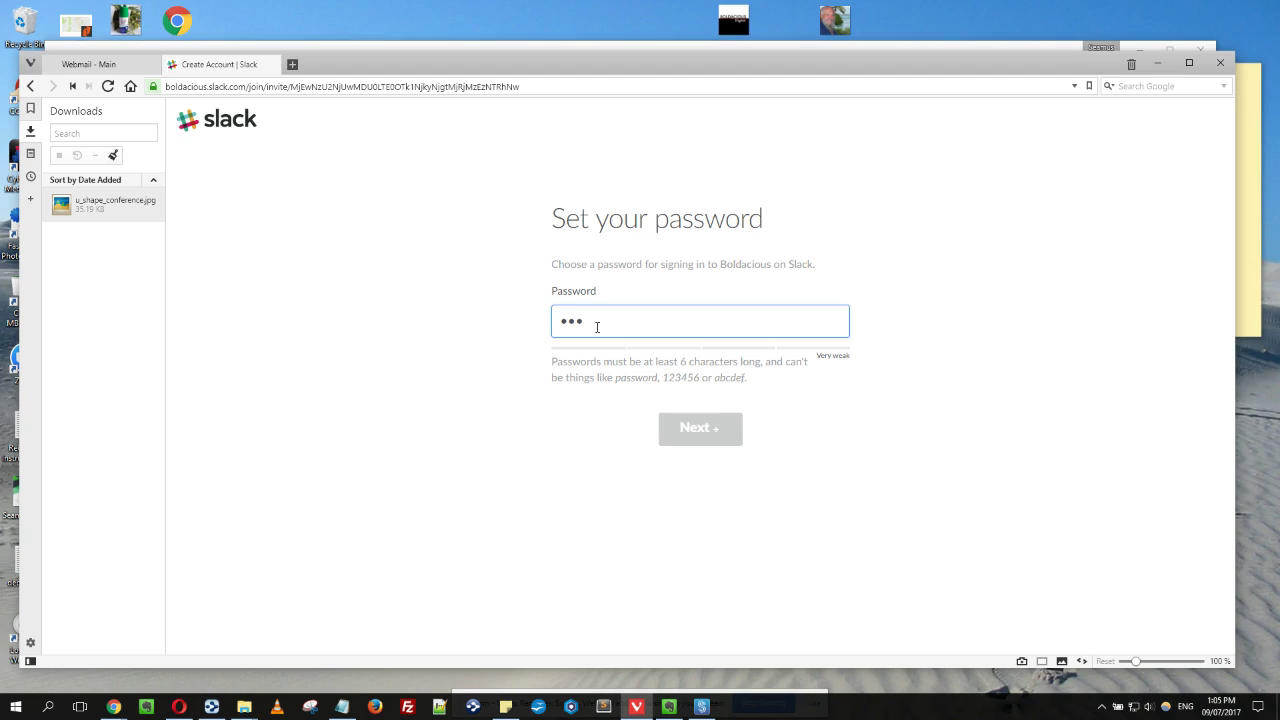
key("BackSpace")
key("BackSpace")
- Enter a password for the new Slack account and submit it
type("•••")
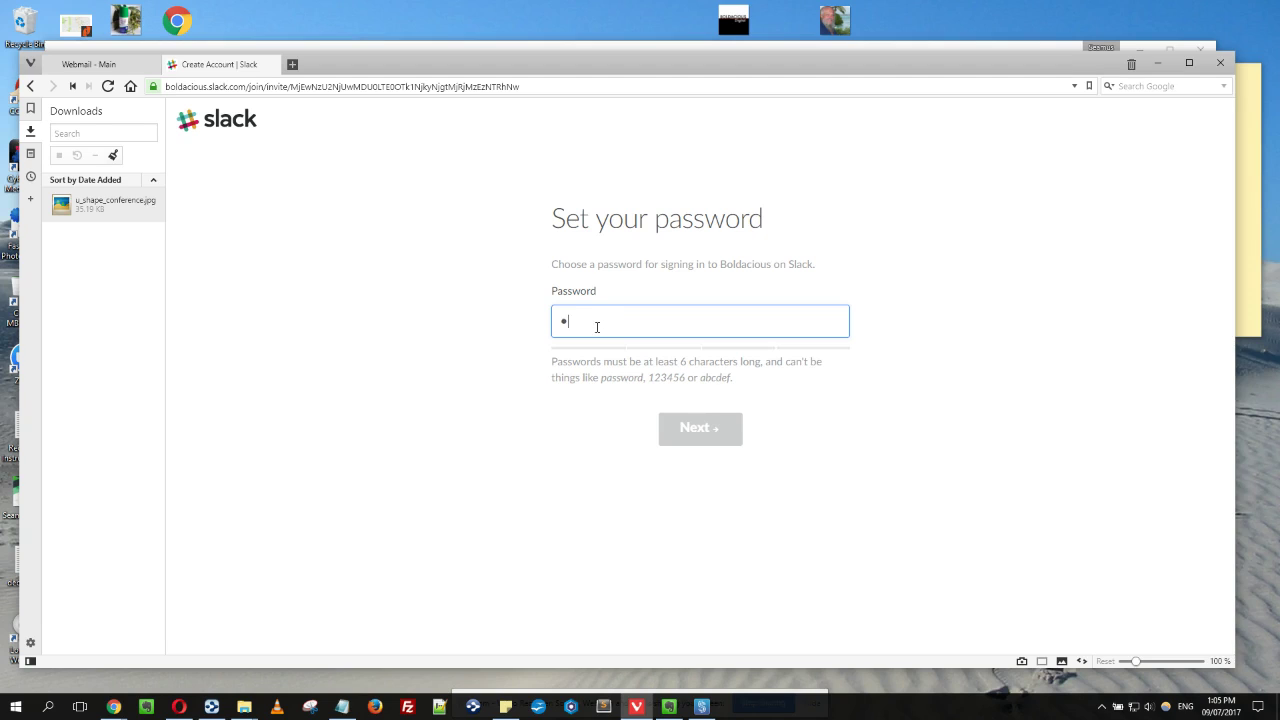
type("••••••")
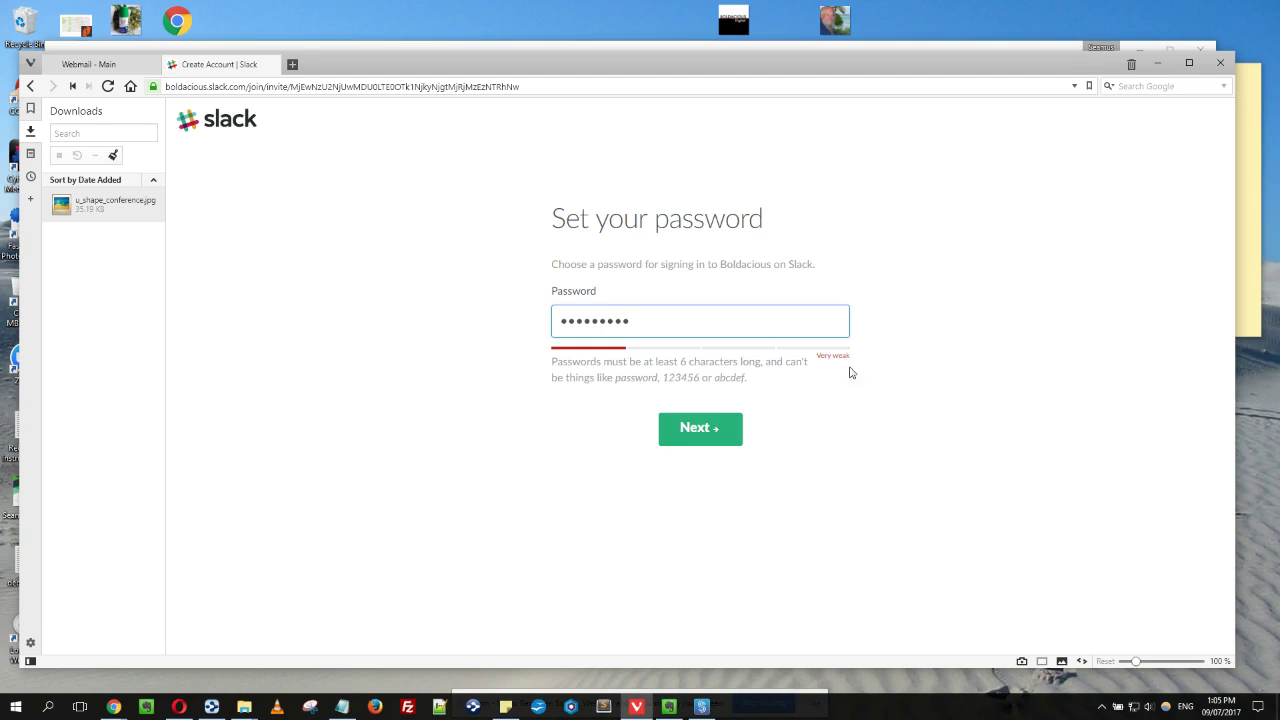
left_click(714, 434)
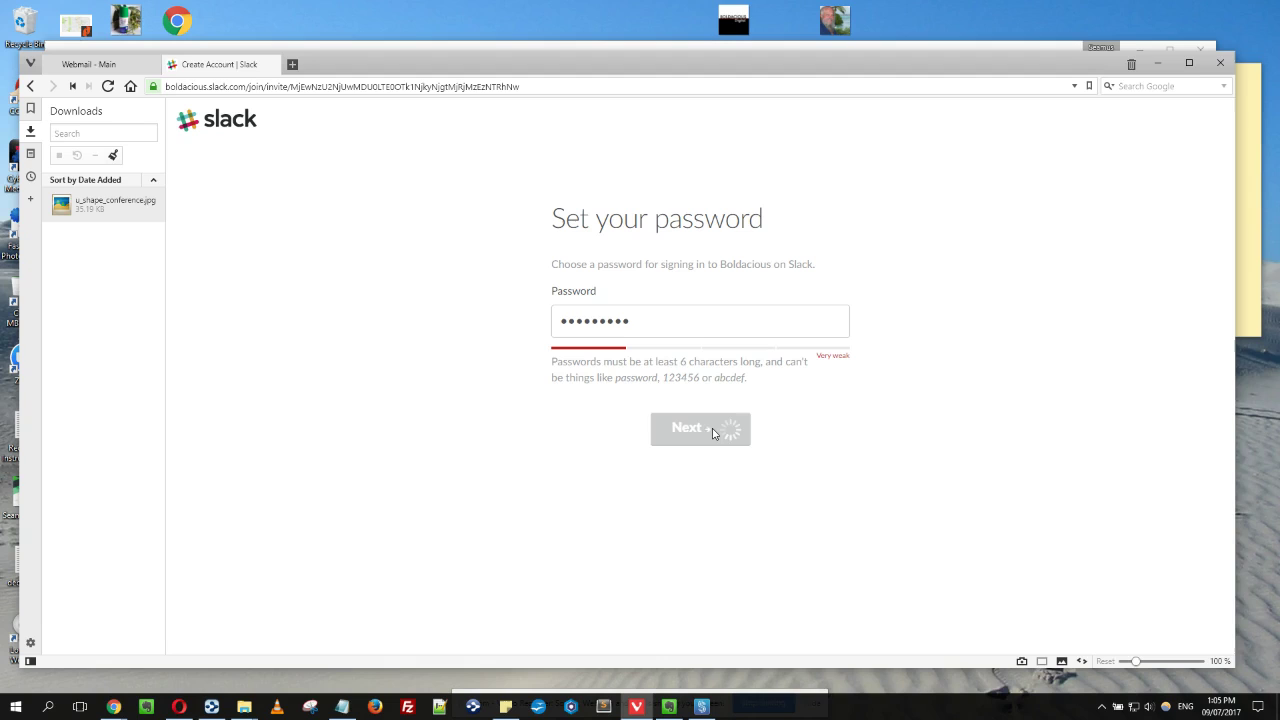
- Extend the account password with extra characters and submit it again
left_click(646, 320)
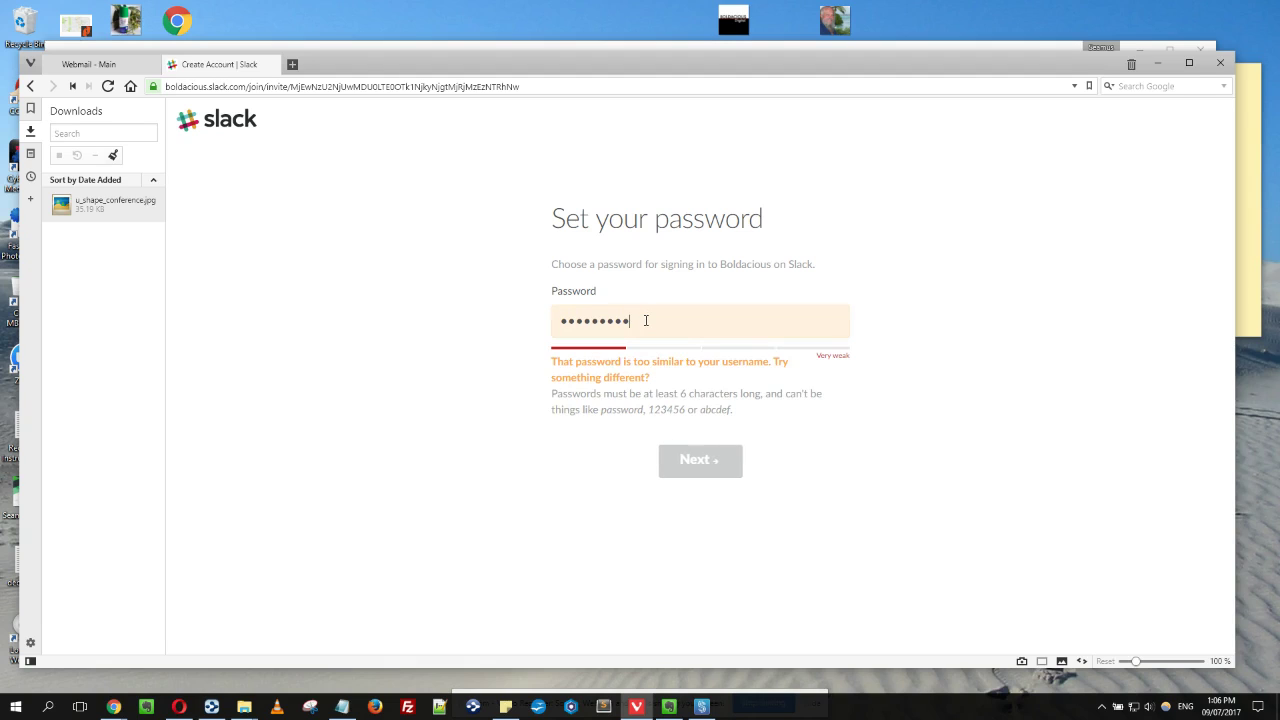
double_click(634, 319)
left_click(639, 321)
type("1")
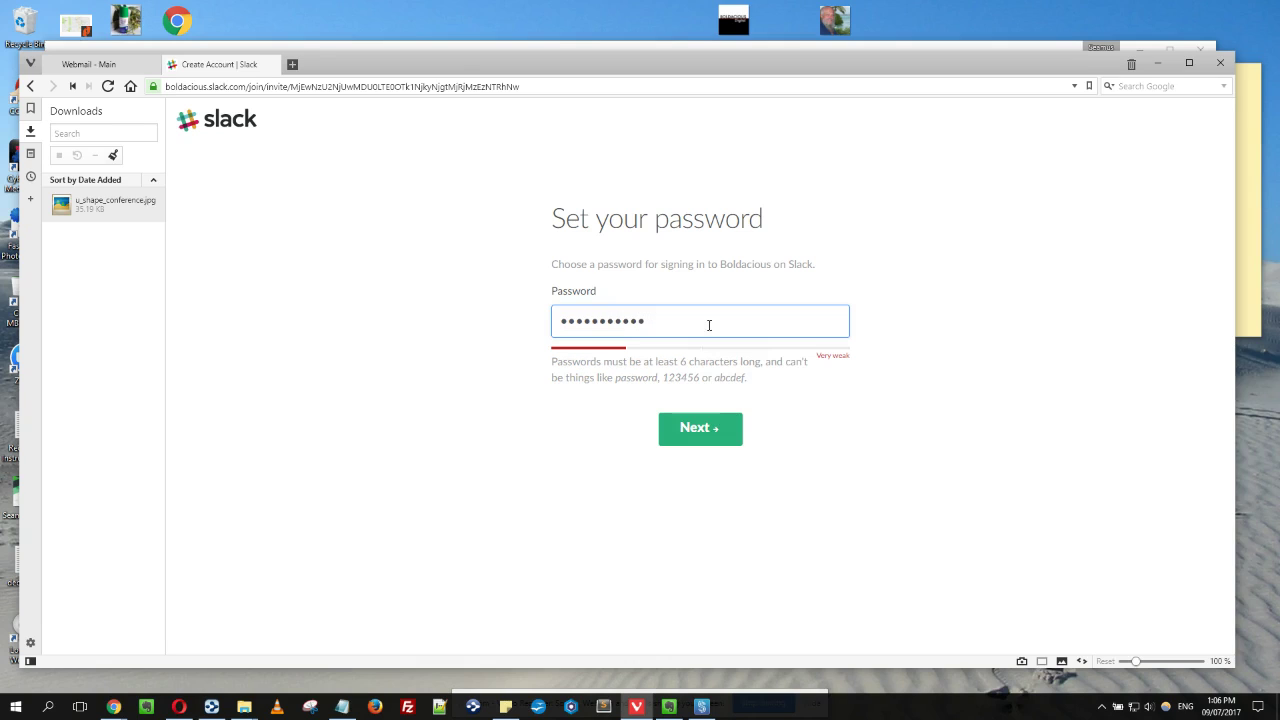
left_click(686, 430)
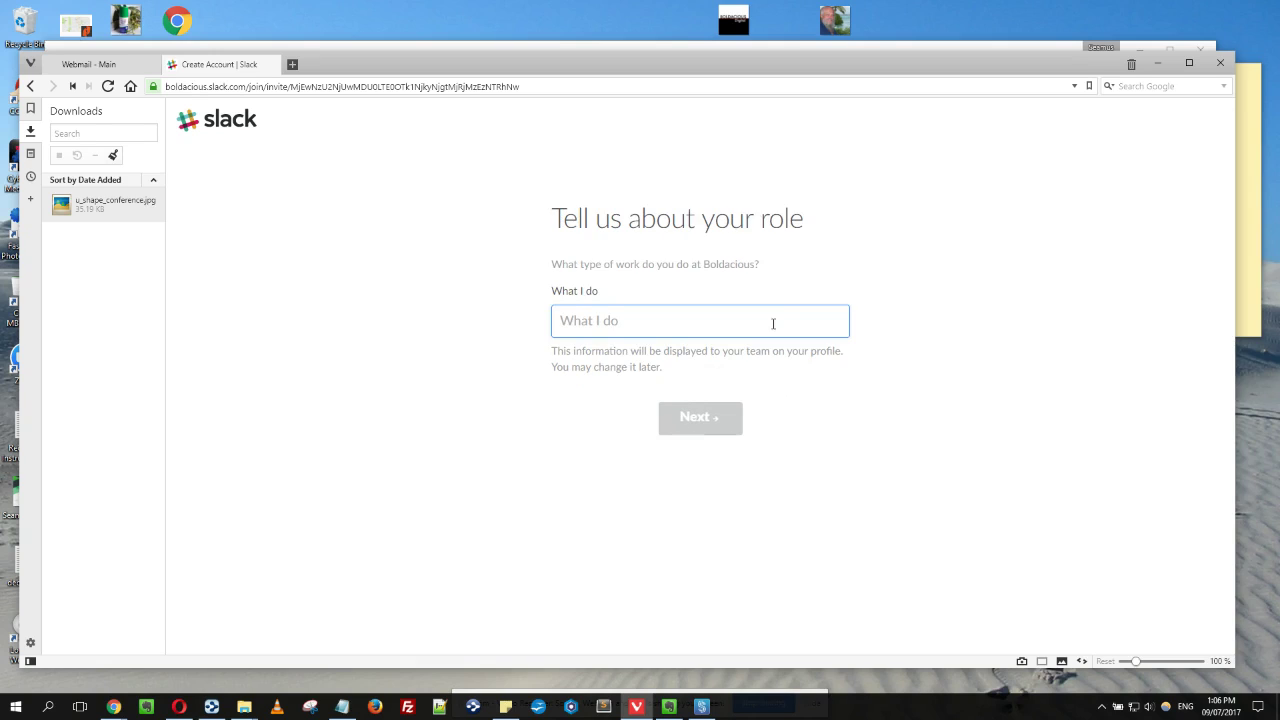
- Describe the role at Boldacious as "Stuff" and continue
type("St")
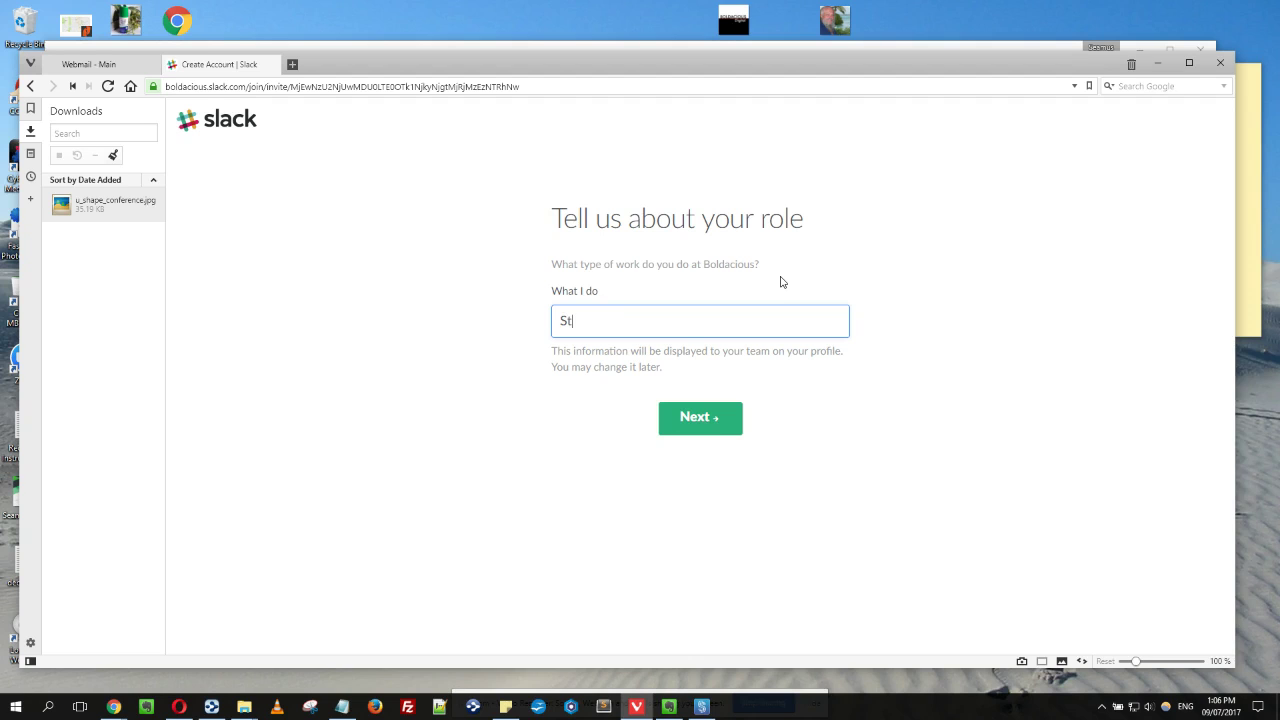
type("uff")
left_click(695, 425)
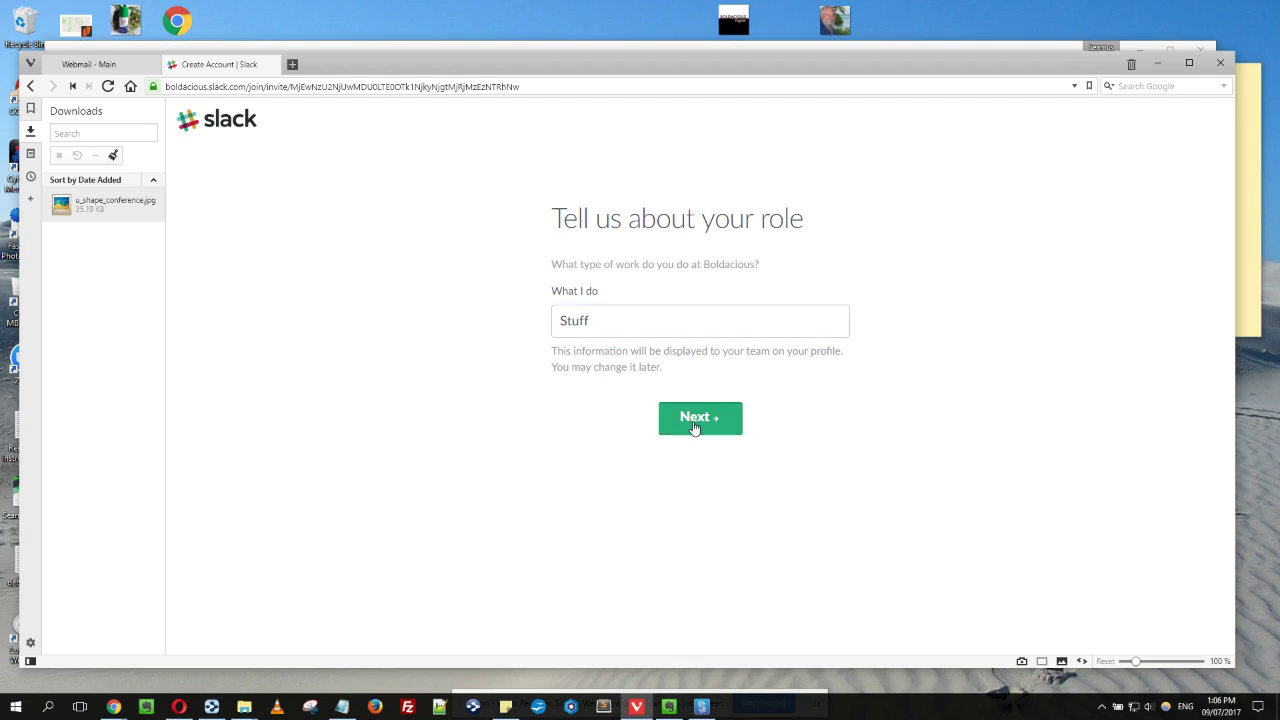
- Agree to the User Terms of Service and let the browser save the site's password
scroll(950, 328, "down", 2)
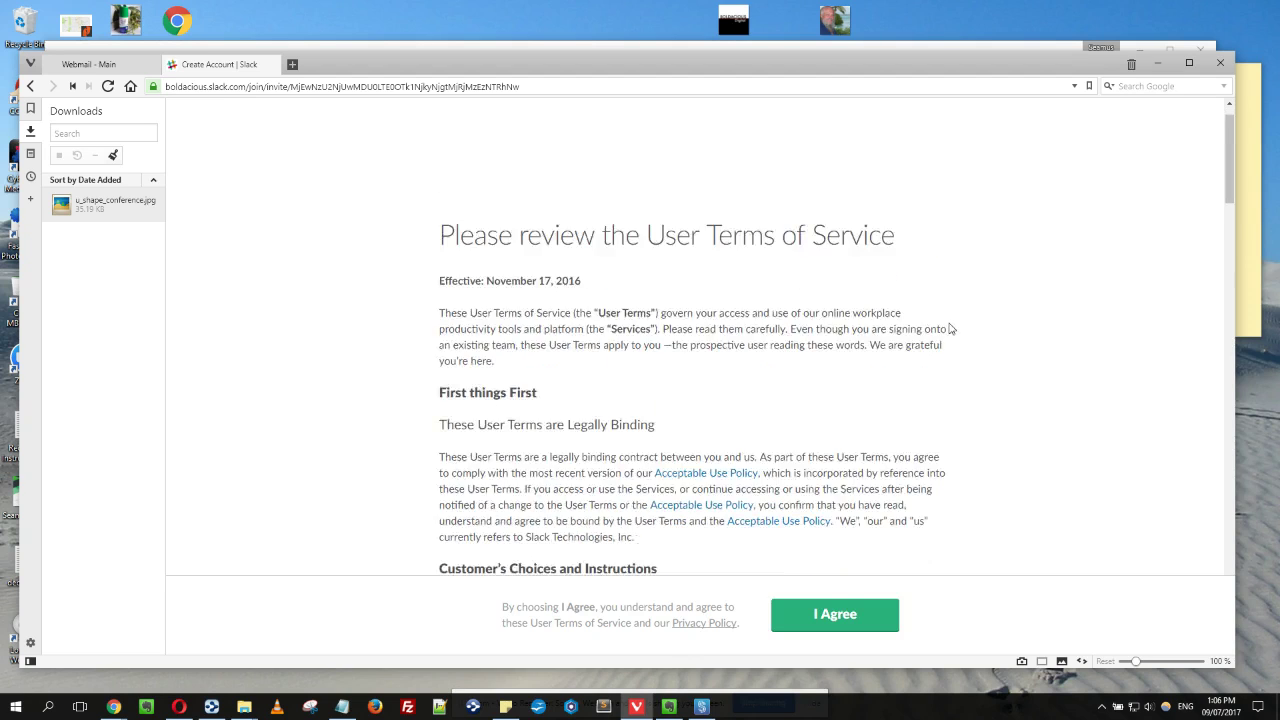
left_click(834, 617)
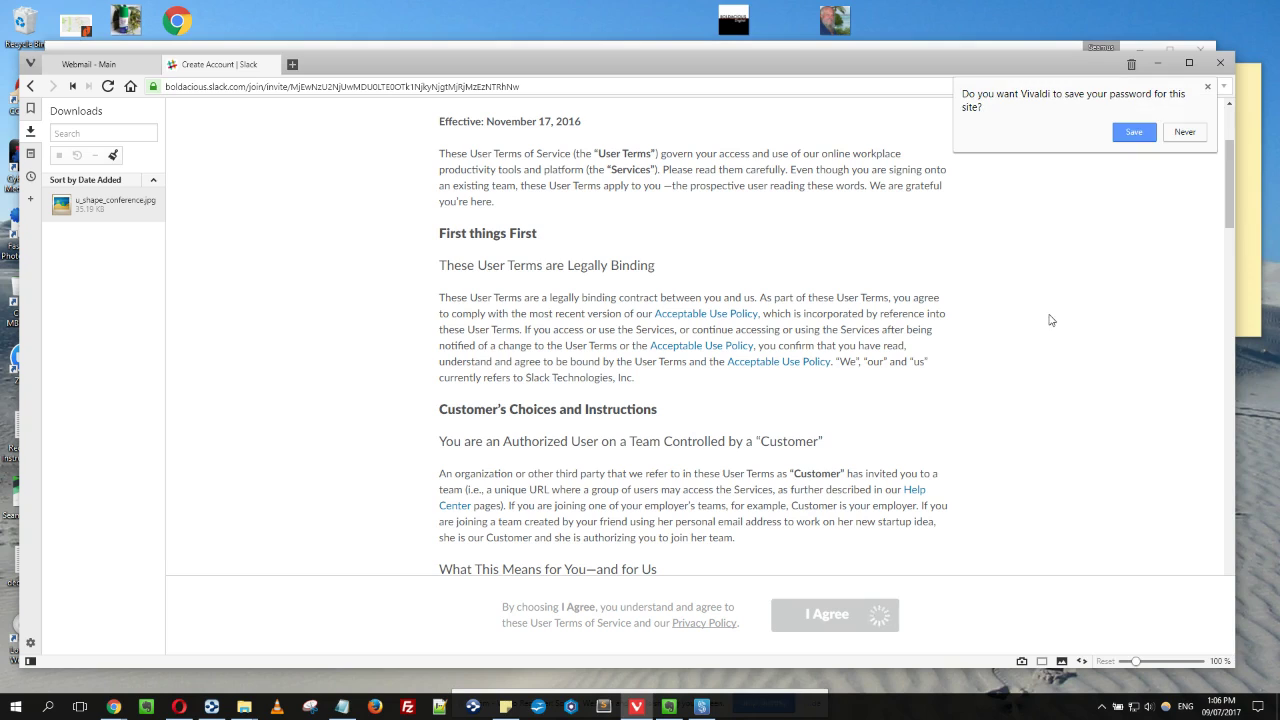
left_click(1140, 133)
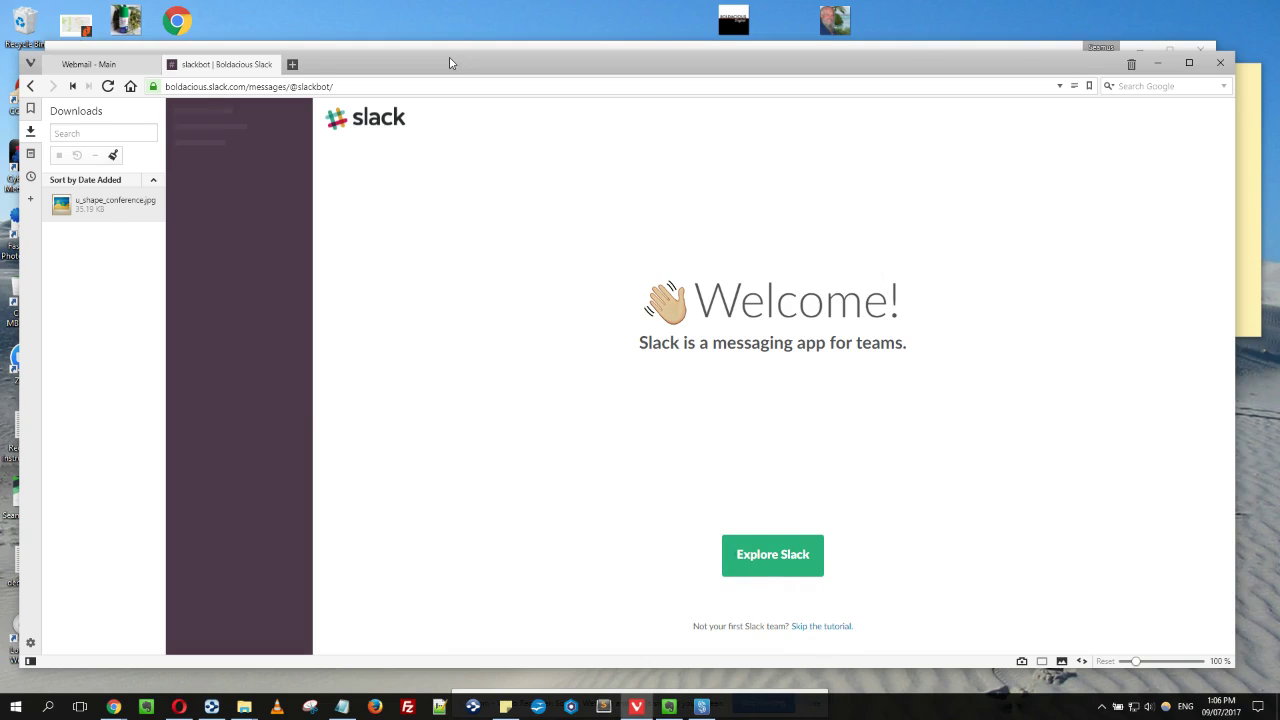
left_click_drag(449, 64, 456, 91)
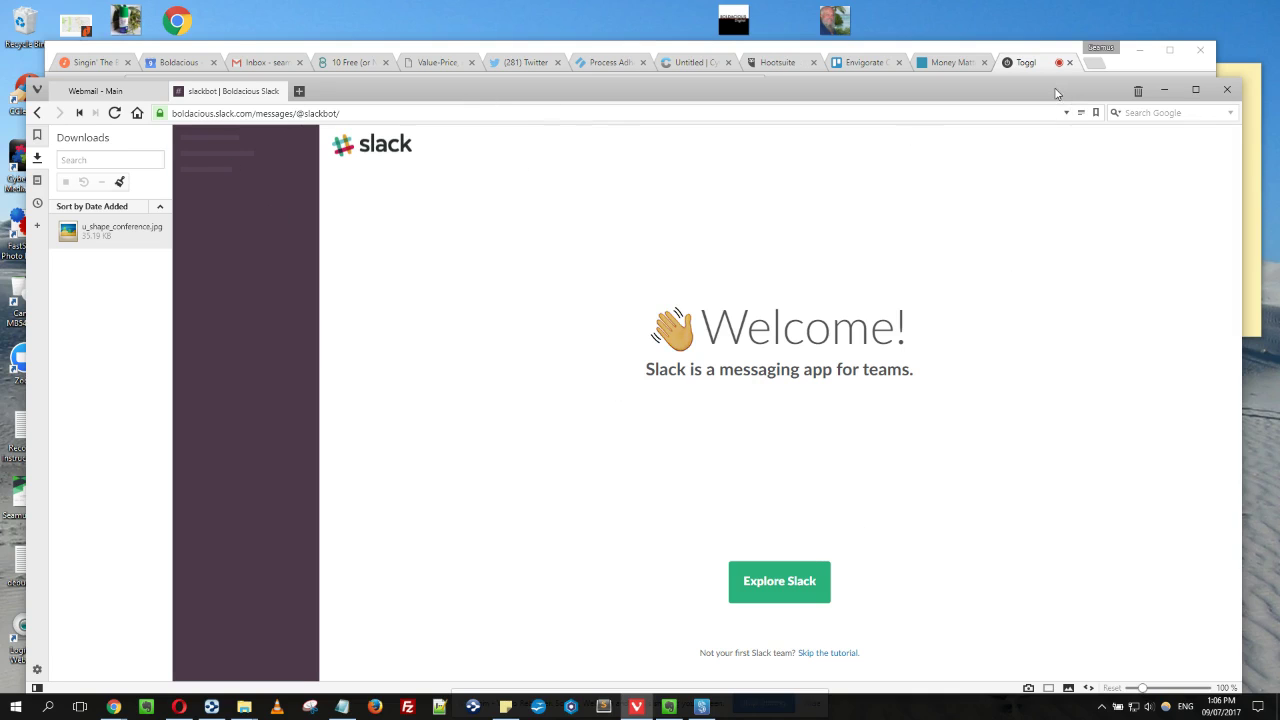
left_click_drag(1056, 93, 1019, 81)
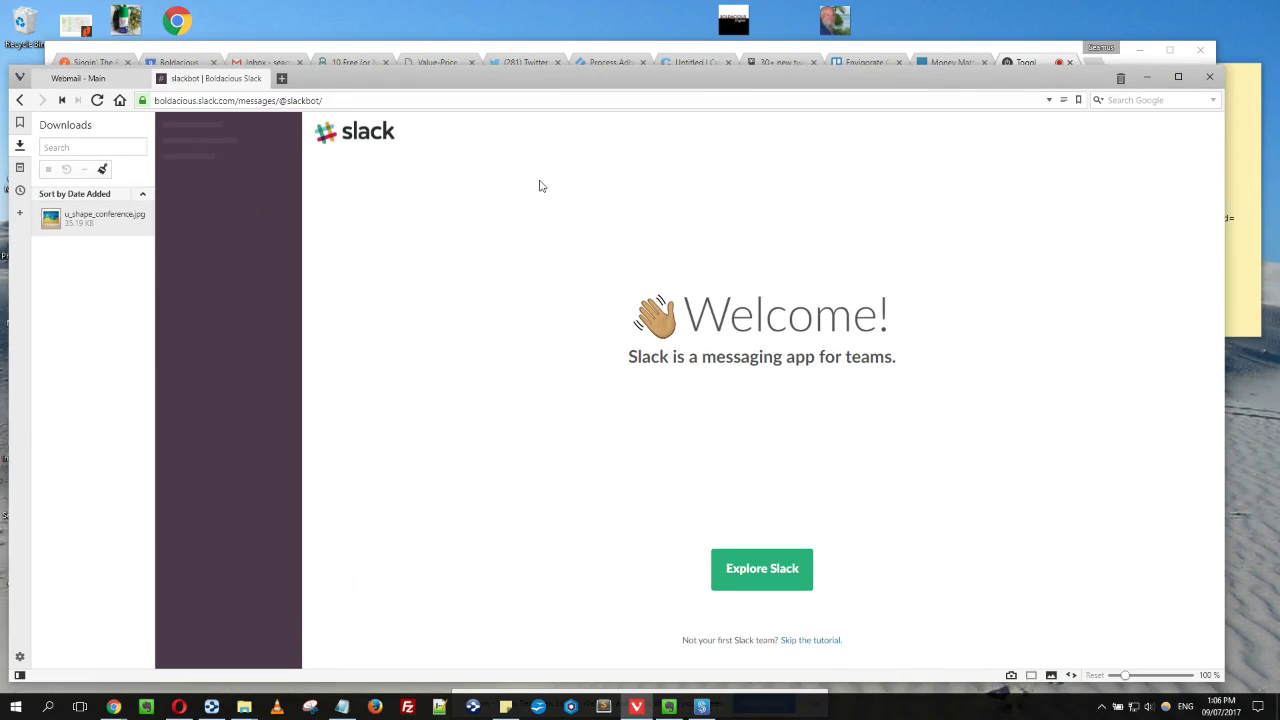
- Search the web for "download slack desktop windows" in a new browser tab
left_click(282, 79)
type("dow")
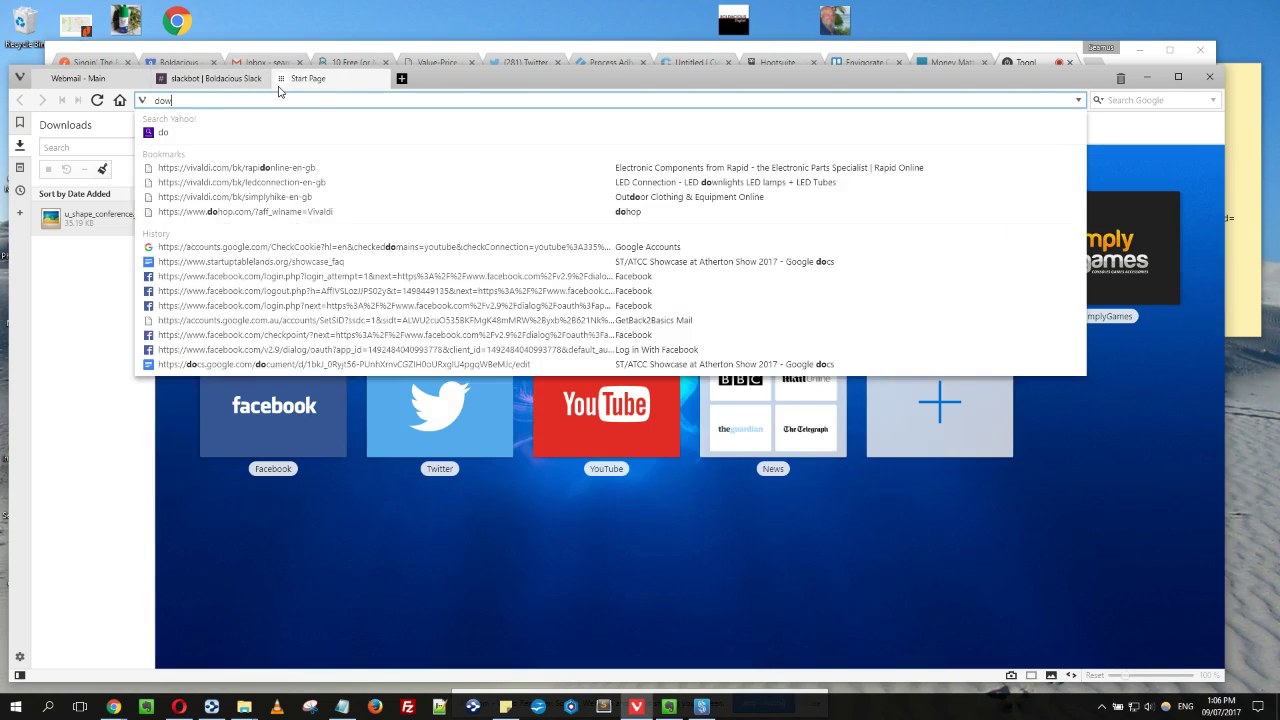
type("nload slac")
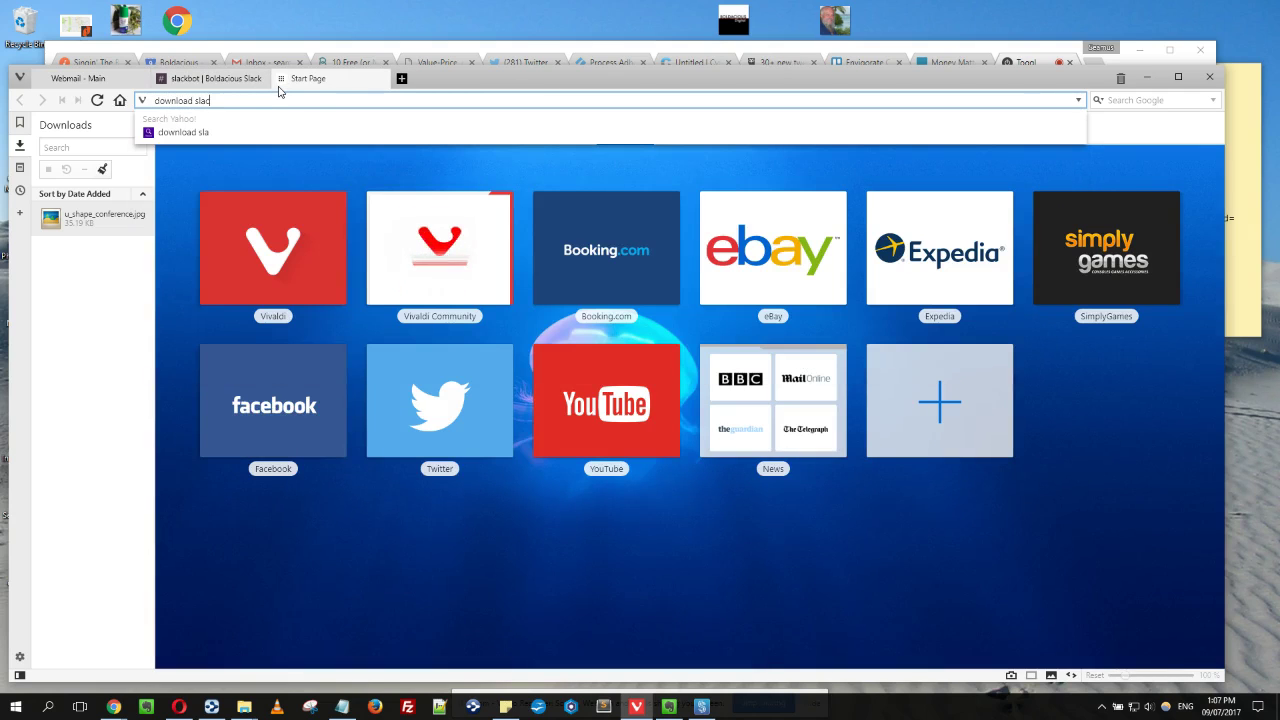
type("k desk")
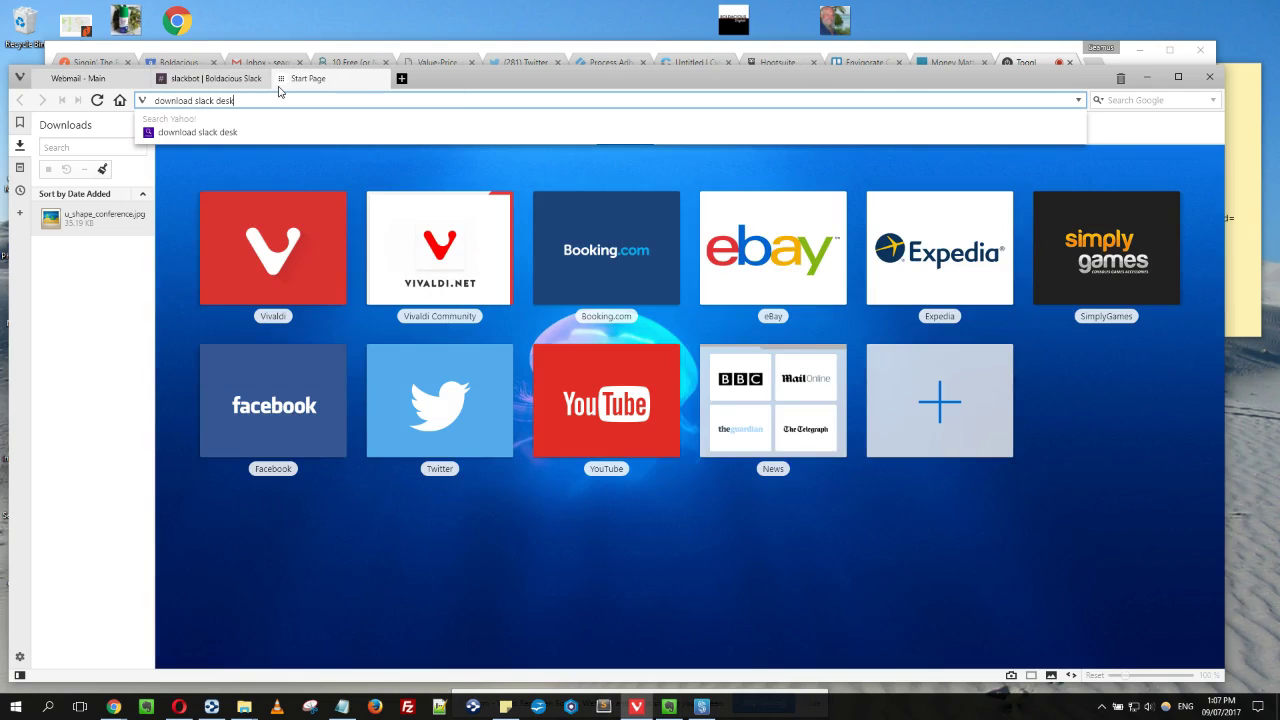
type("top wind")
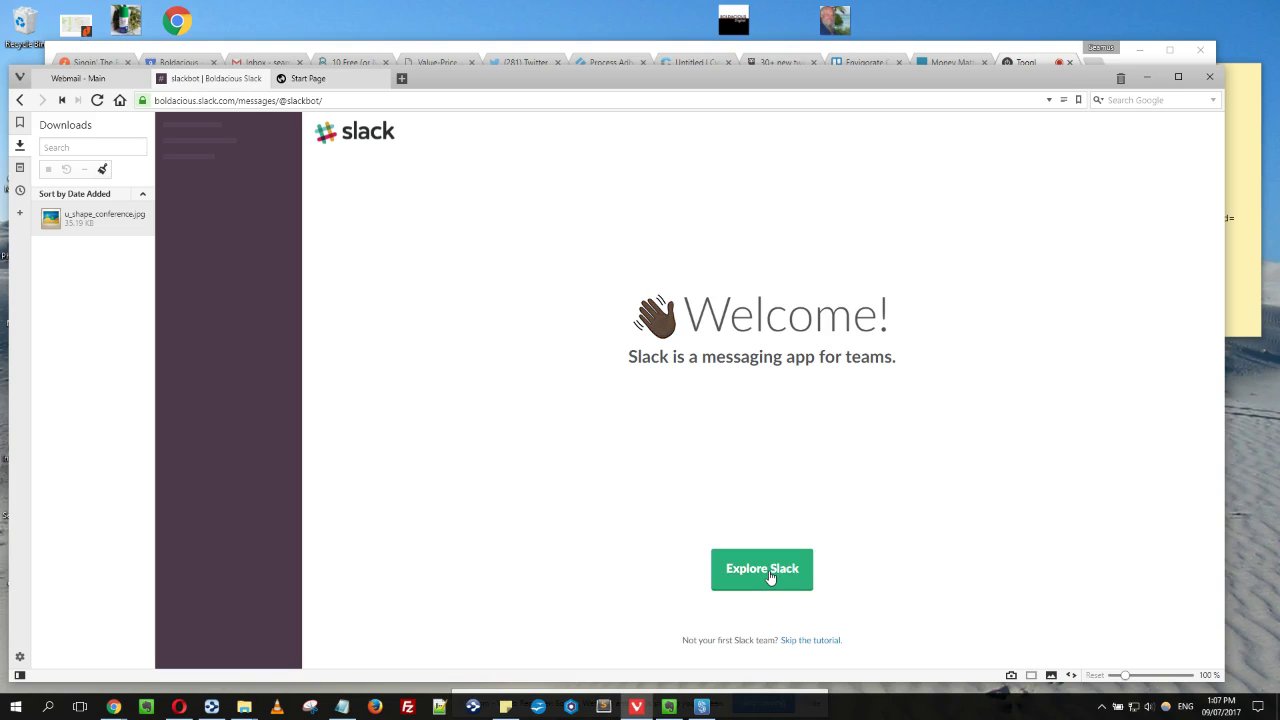
- Start exploring Slack from its welcome page
left_click(769, 577)
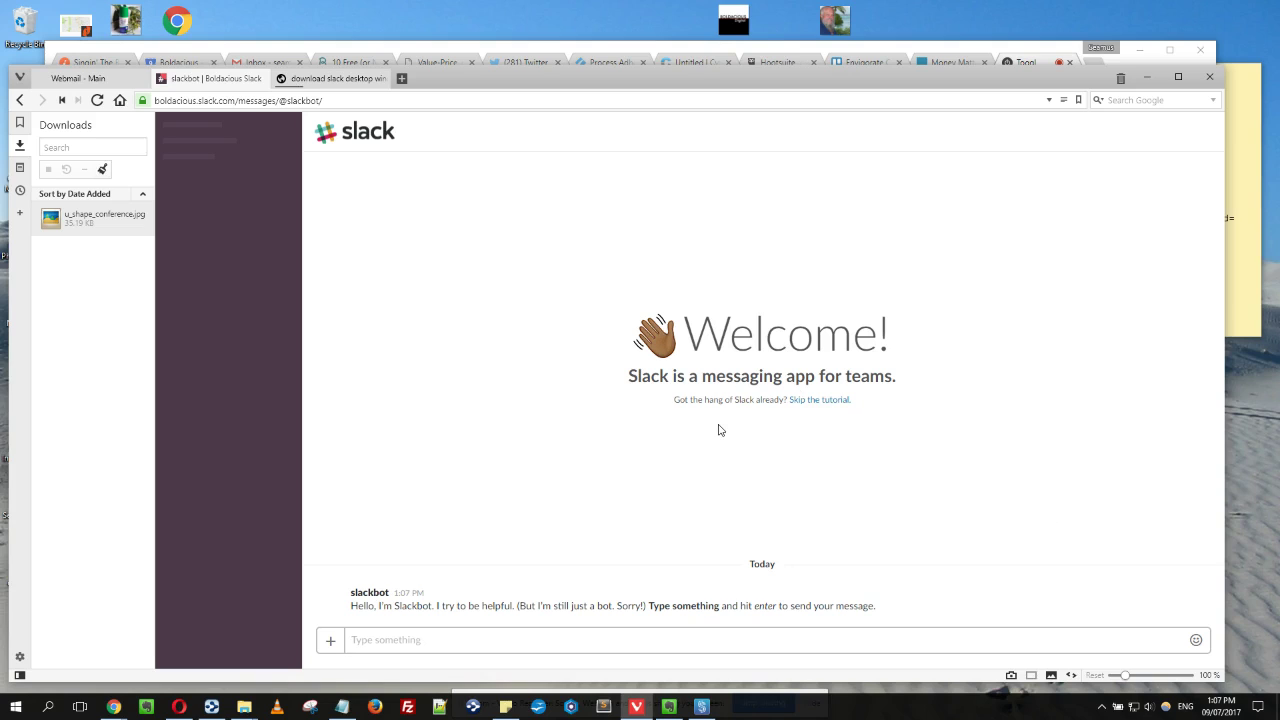
- Open Slack's official download page from the web search results and close the results page
left_click(312, 85)
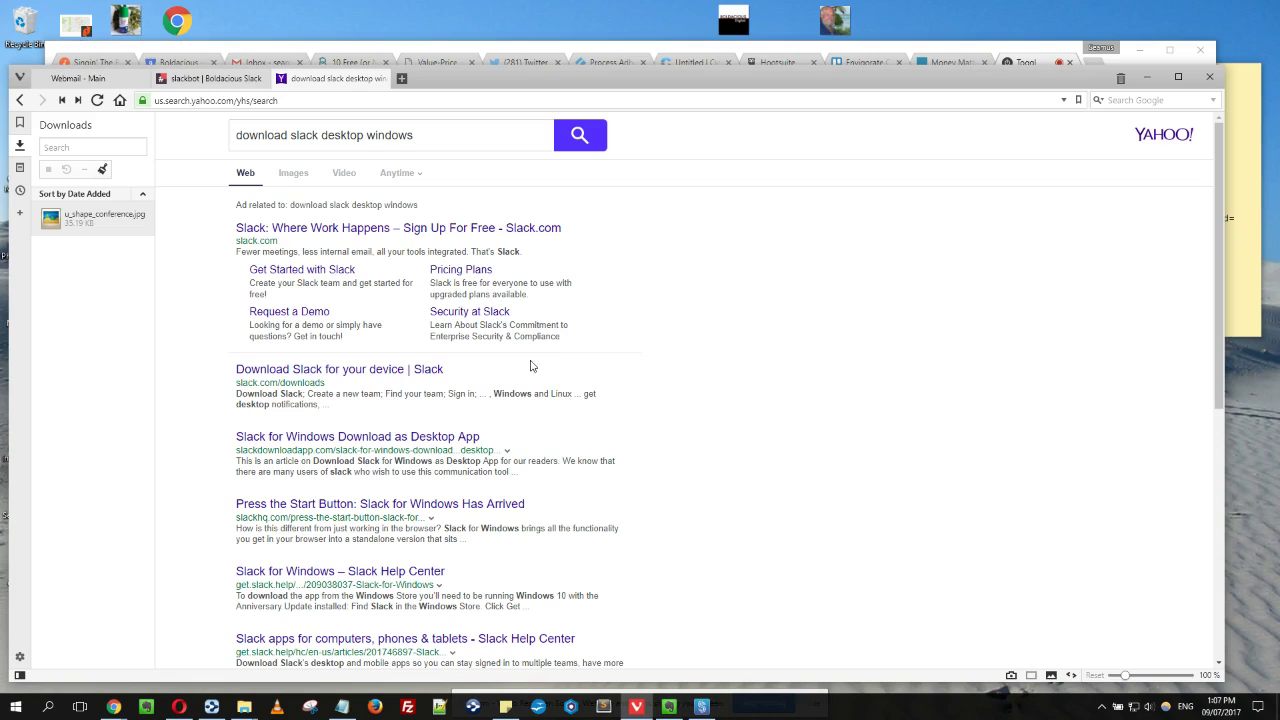
left_click(339, 371)
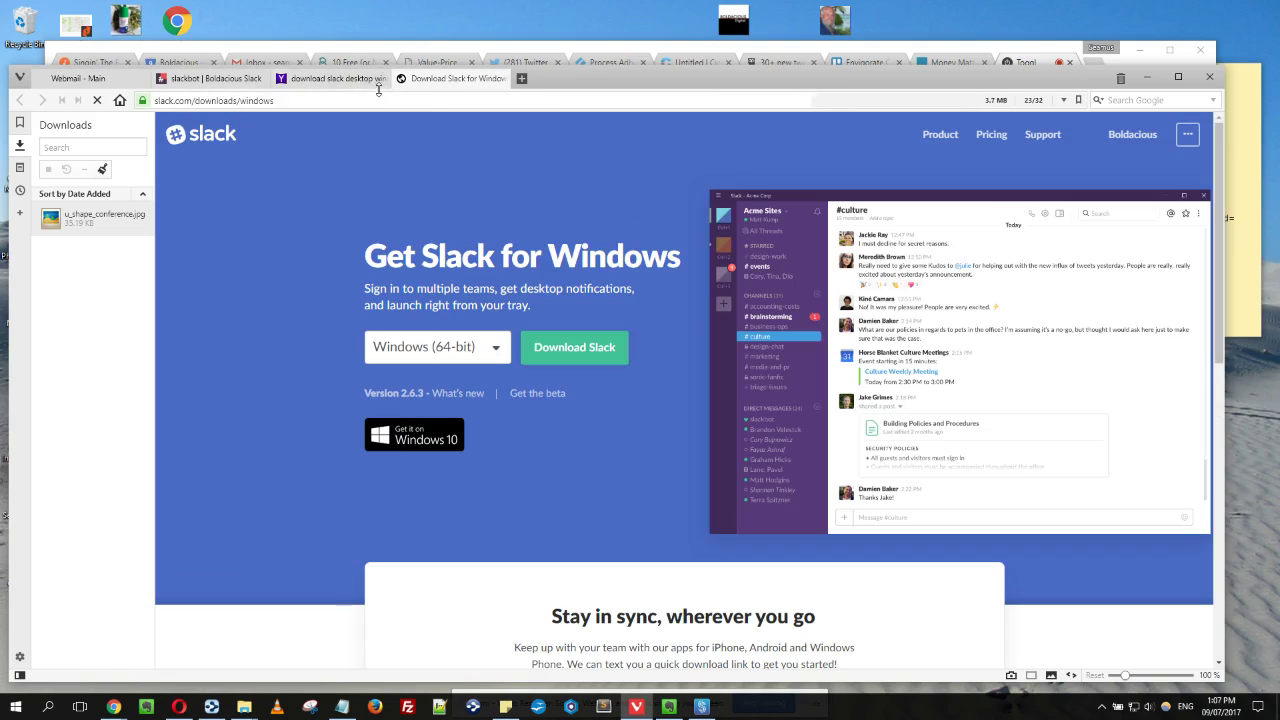
left_click(380, 78)
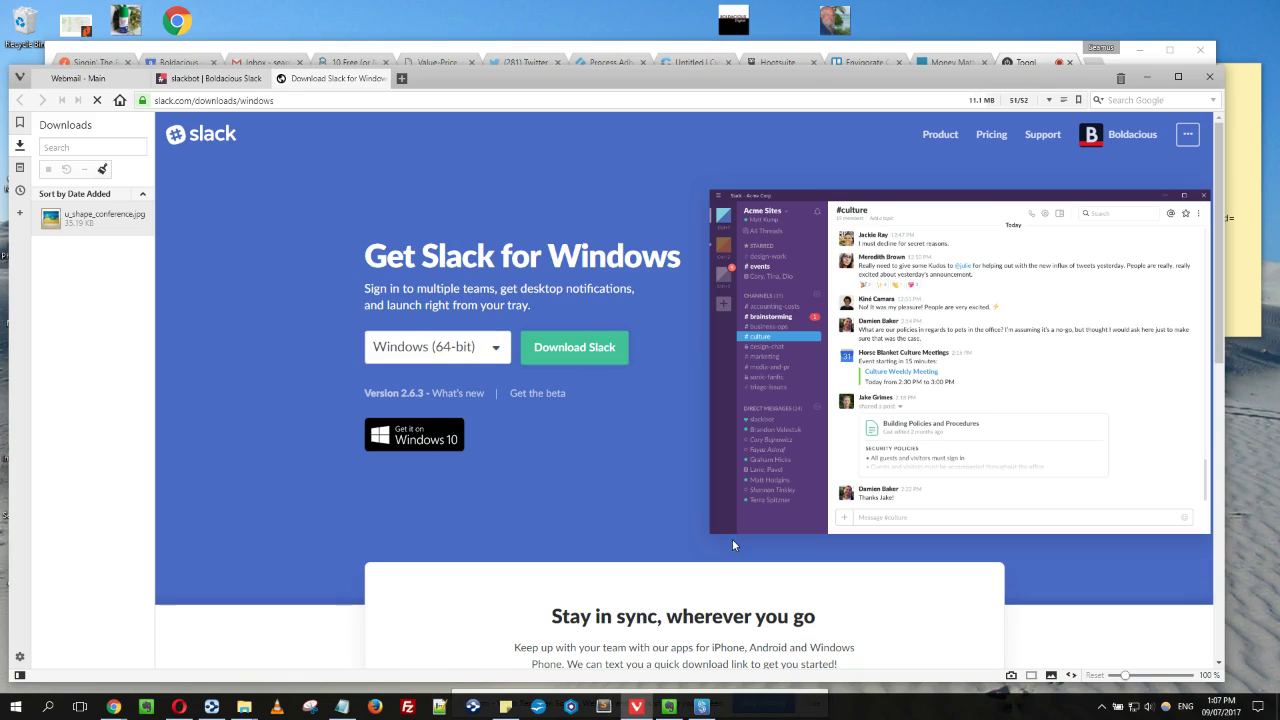
- Examine the Windows version choices offered on the Slack download page
left_click(432, 347)
left_click(432, 347)
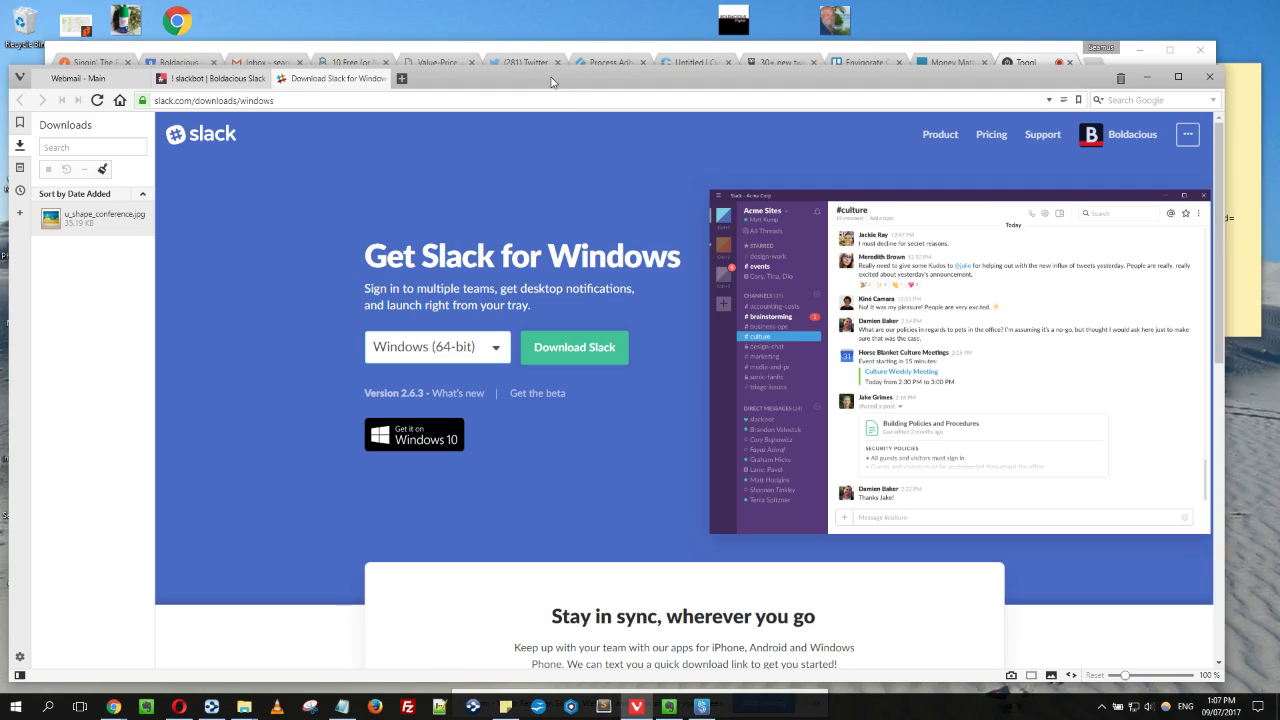
left_click_drag(551, 82, 555, 90)
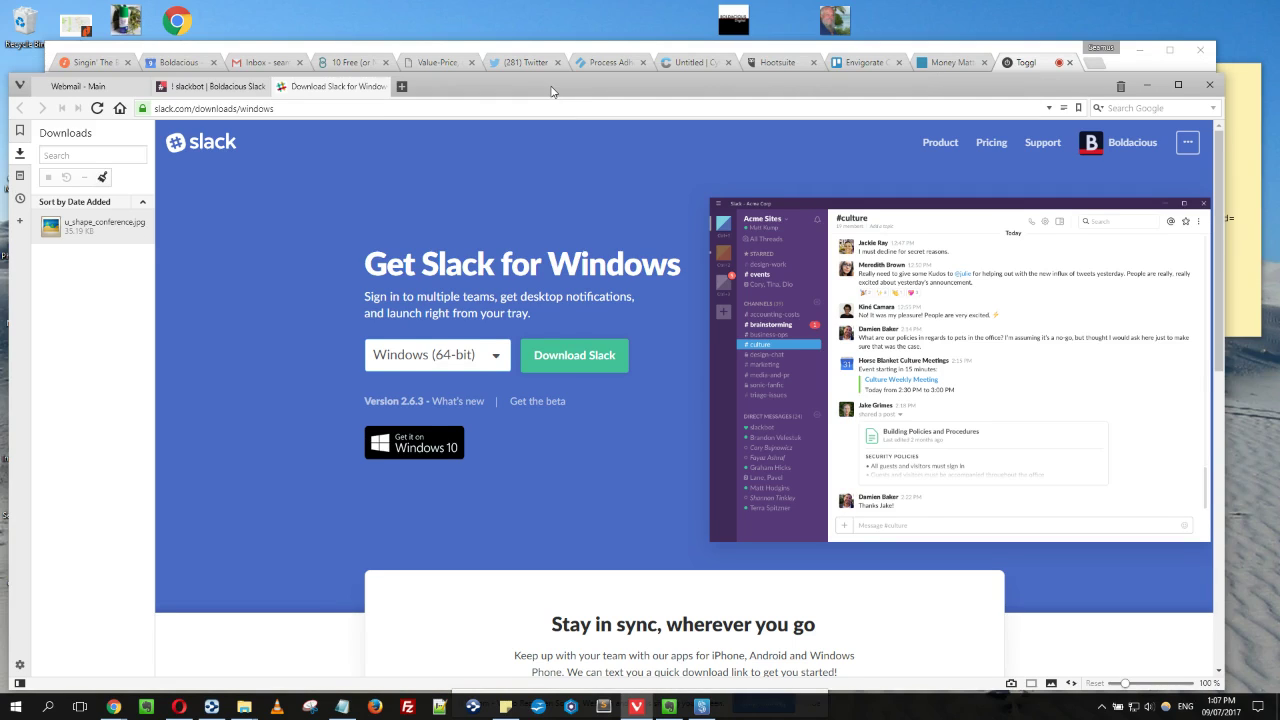
- Return to the Slackbot conversation in the Boldacious team and reposition the browser window
left_click(218, 86)
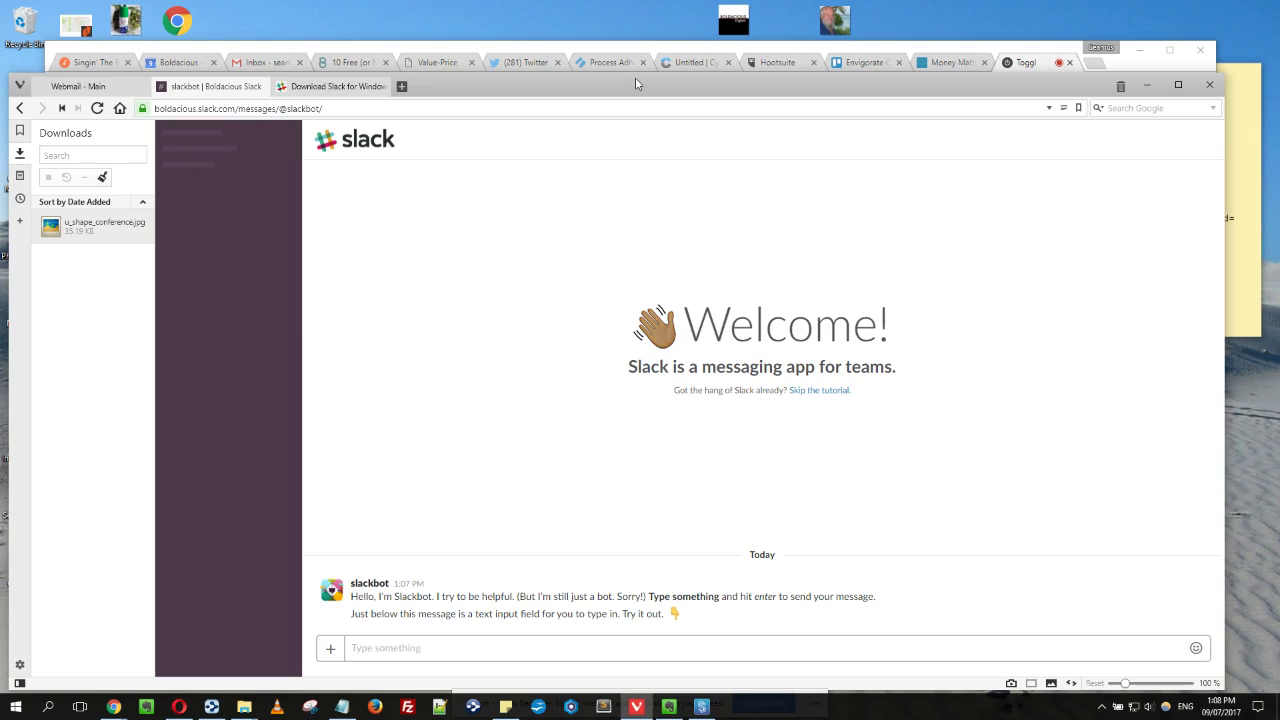
left_click_drag(643, 83, 657, 62)
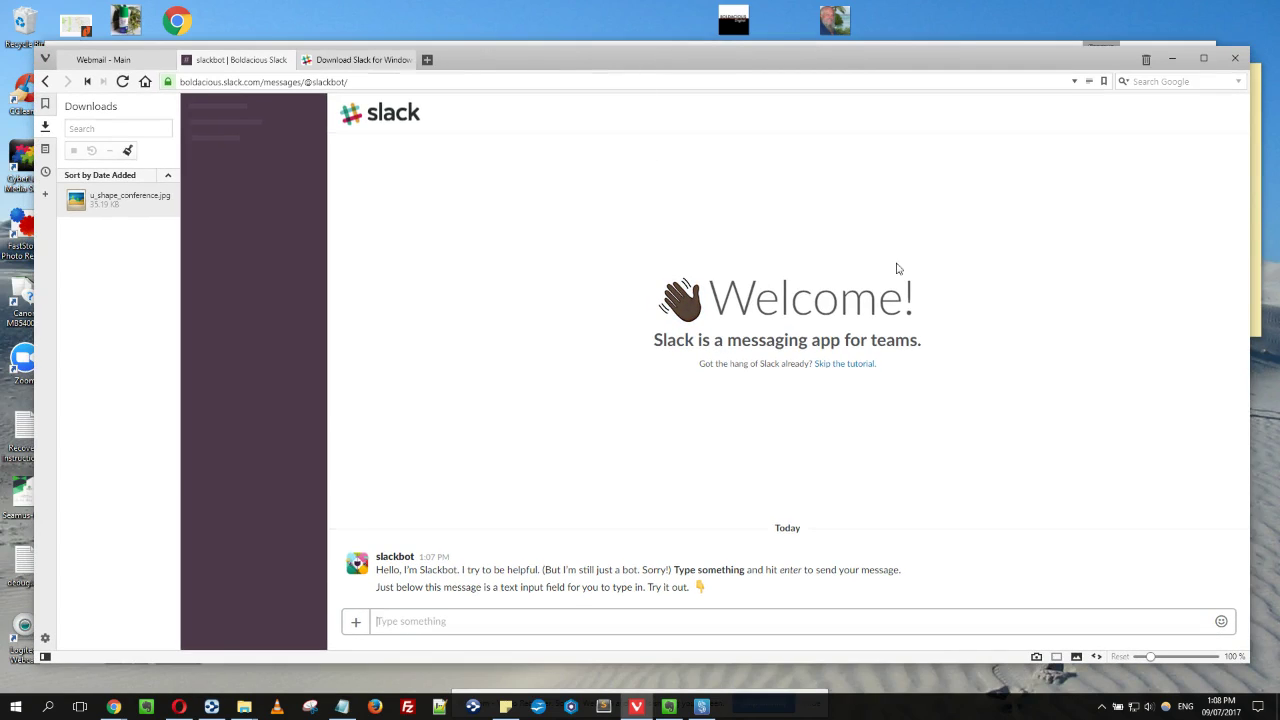